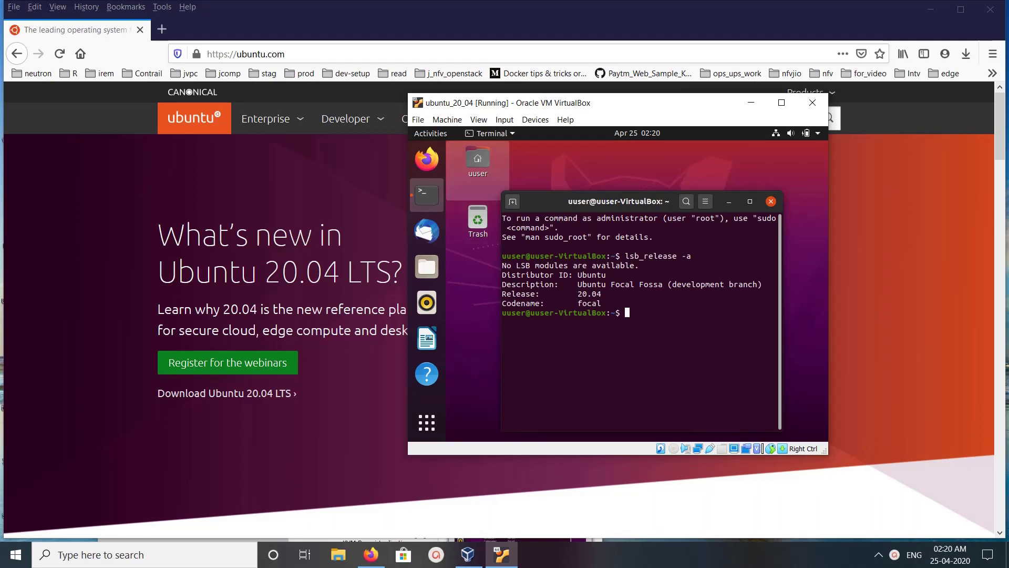
Step: Show the Devices menu for the running Ubuntu 20.04 virtual machine
left_click(504, 119)
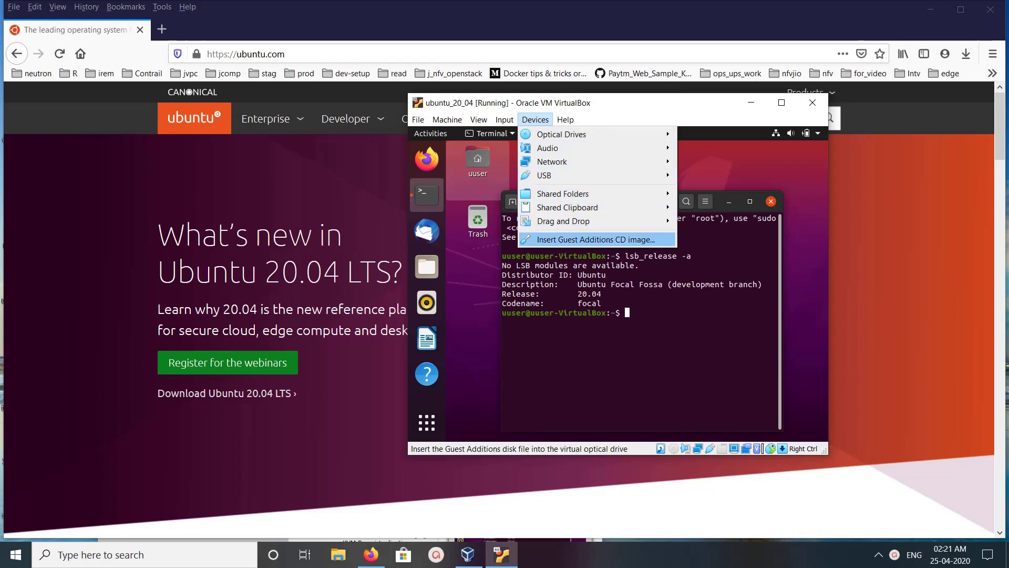
Step: Insert the Guest Additions CD image so Ubuntu offers to run VBox_GAs_6.1.4
left_click(597, 239)
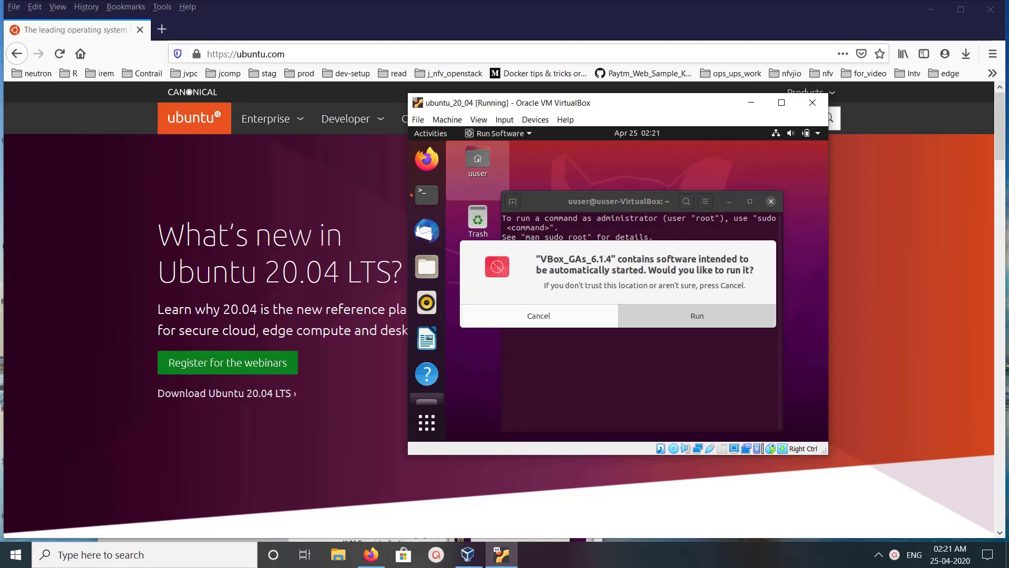
Step: Run the VBox_GAs_6.1.4 autorun software and authenticate with the user password
key("Escape")
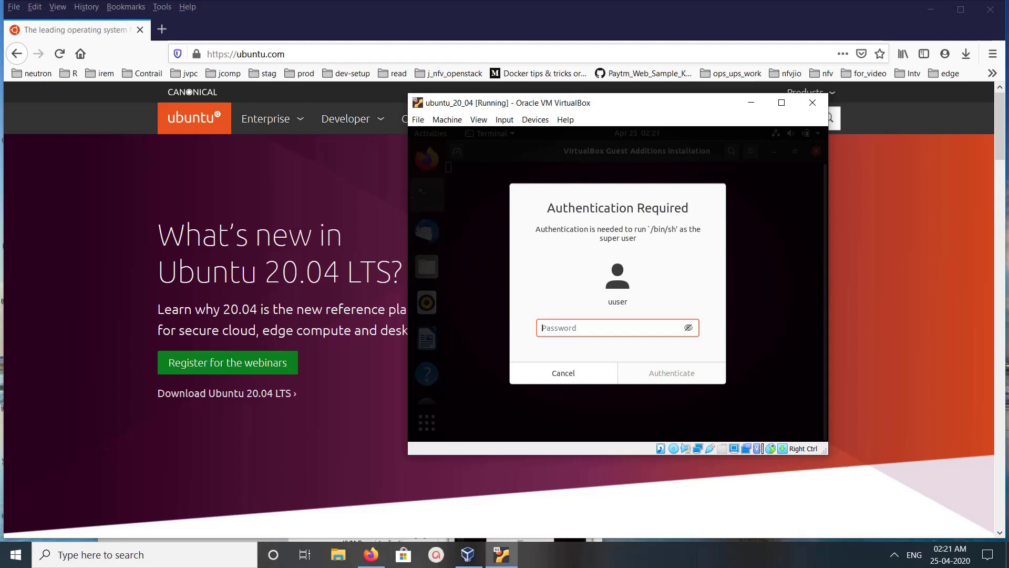
type("xxxxx")
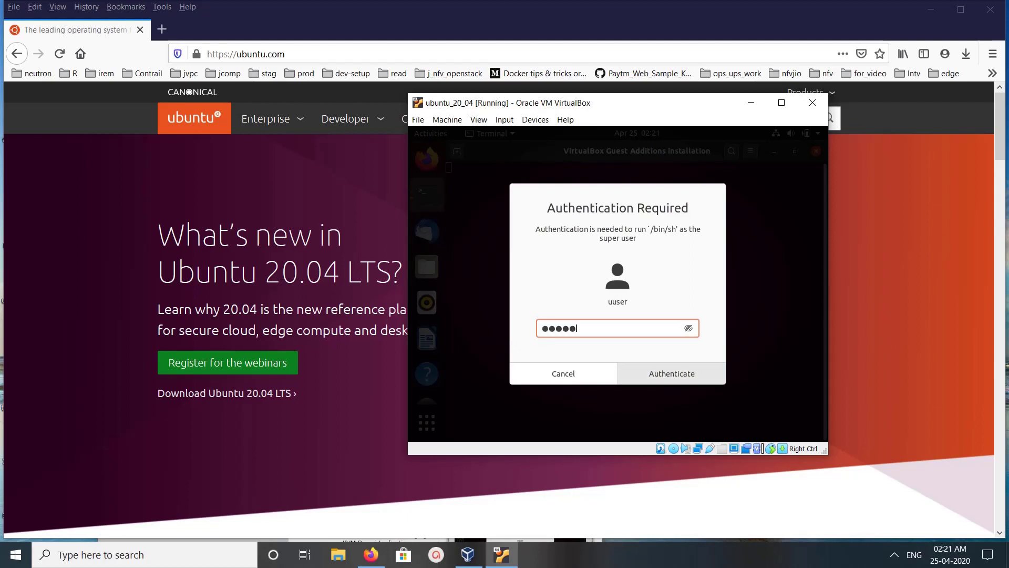
left_click(671, 372)
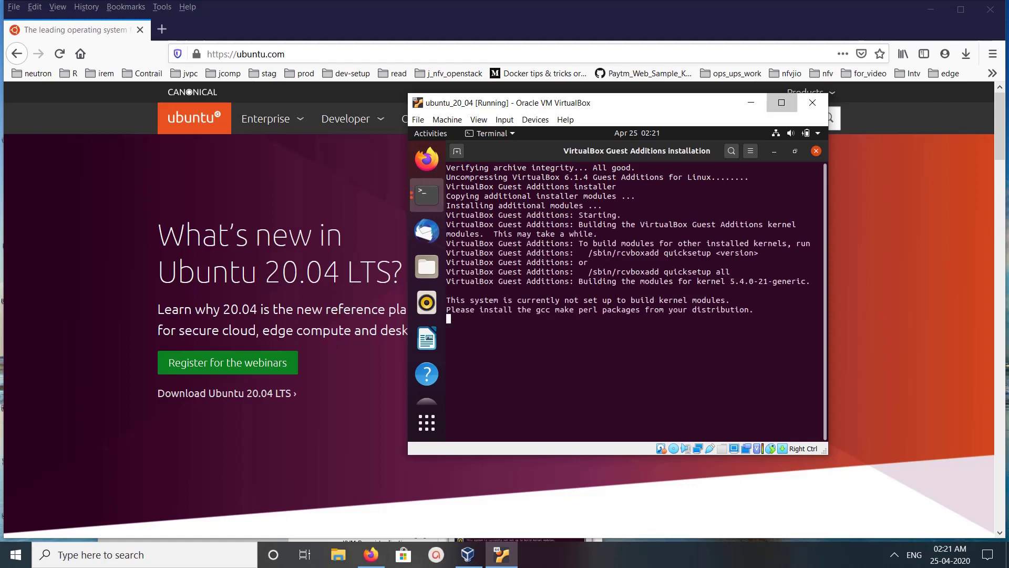
Step: Let the Guest Additions installer finish and close its output window, back to the desktop terminal
left_click(782, 103)
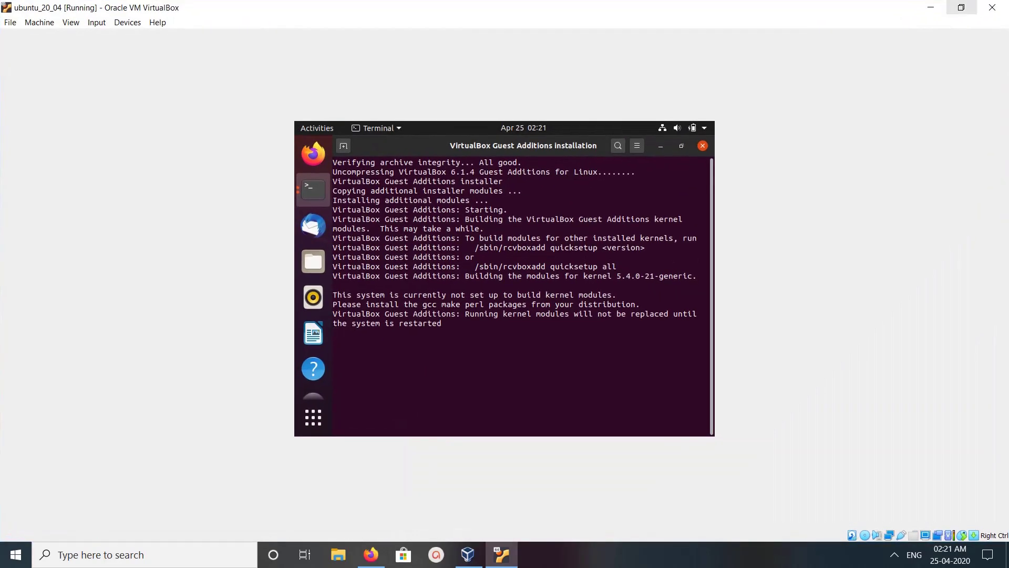
left_click(961, 7)
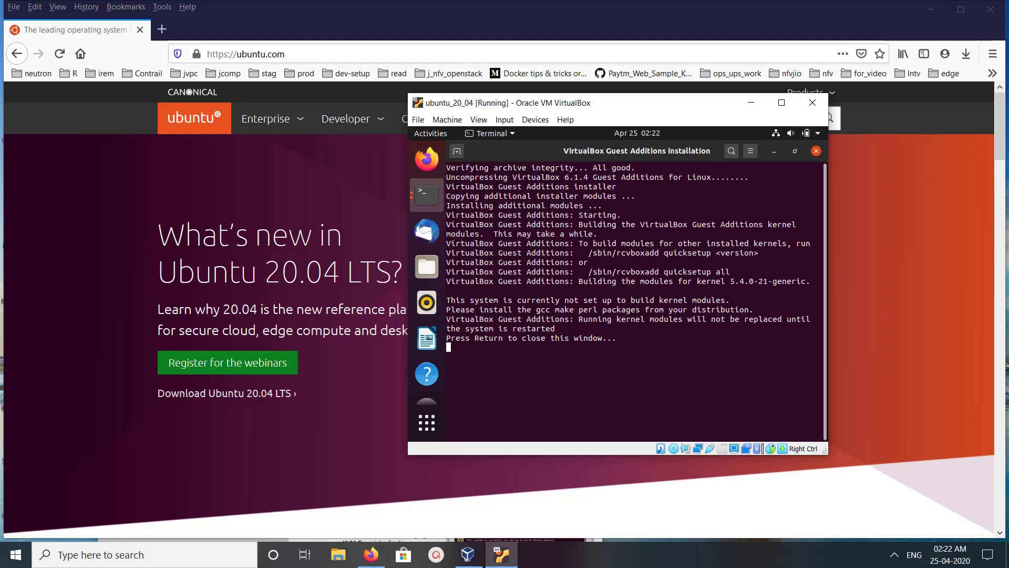
key("Return")
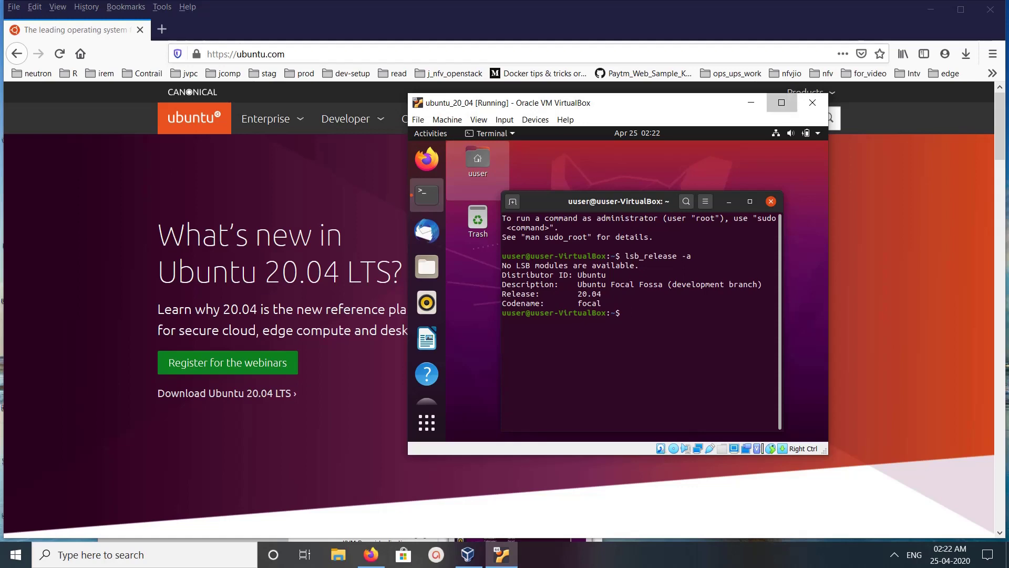
Step: Maximize the Ubuntu VM window to fill the screen and show the Devices menu
left_click(782, 103)
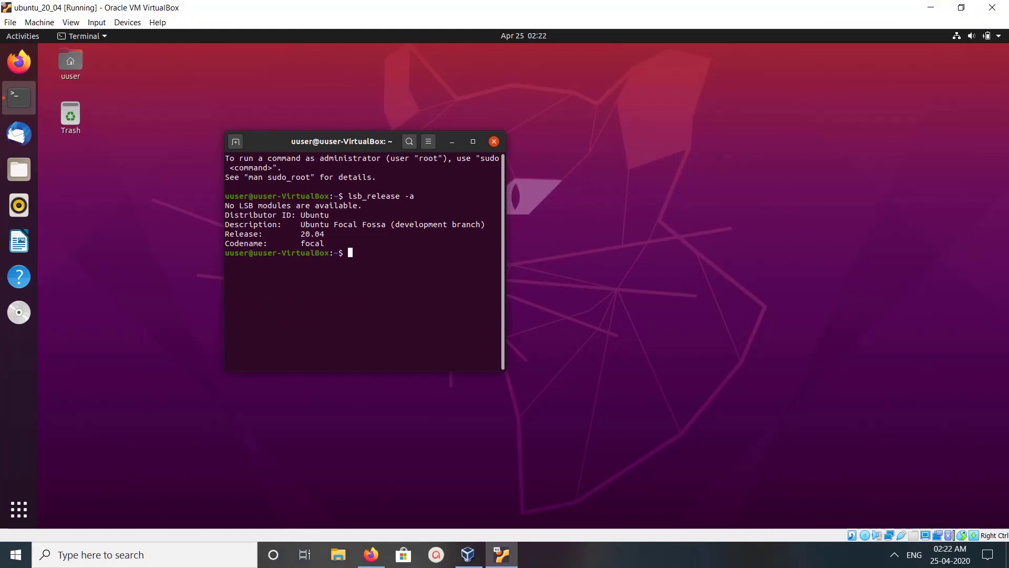
left_click(127, 22)
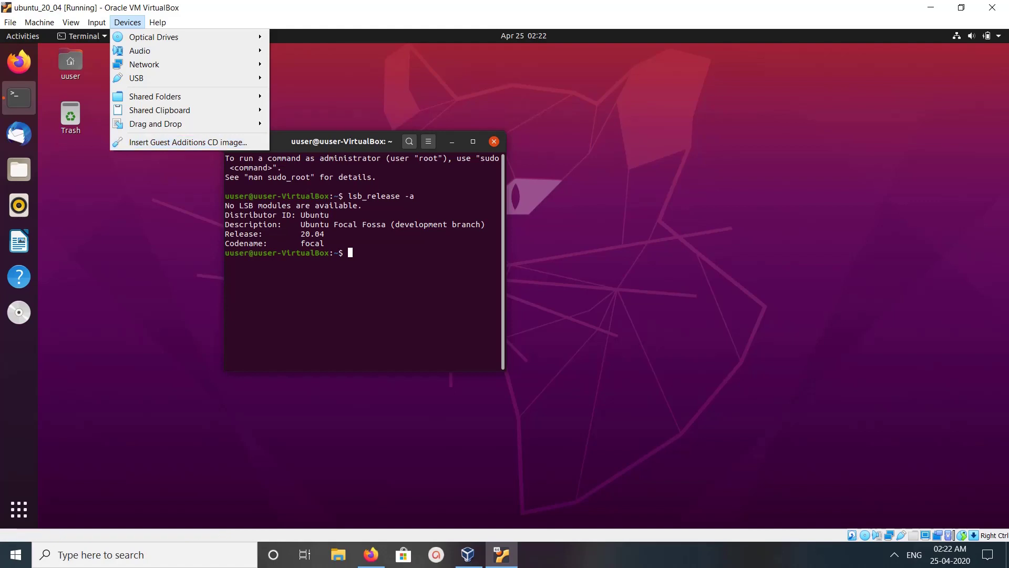
Step: Reinsert the Guest Additions disc, move the terminal rightward, and show the Devices menu again
left_click(188, 142)
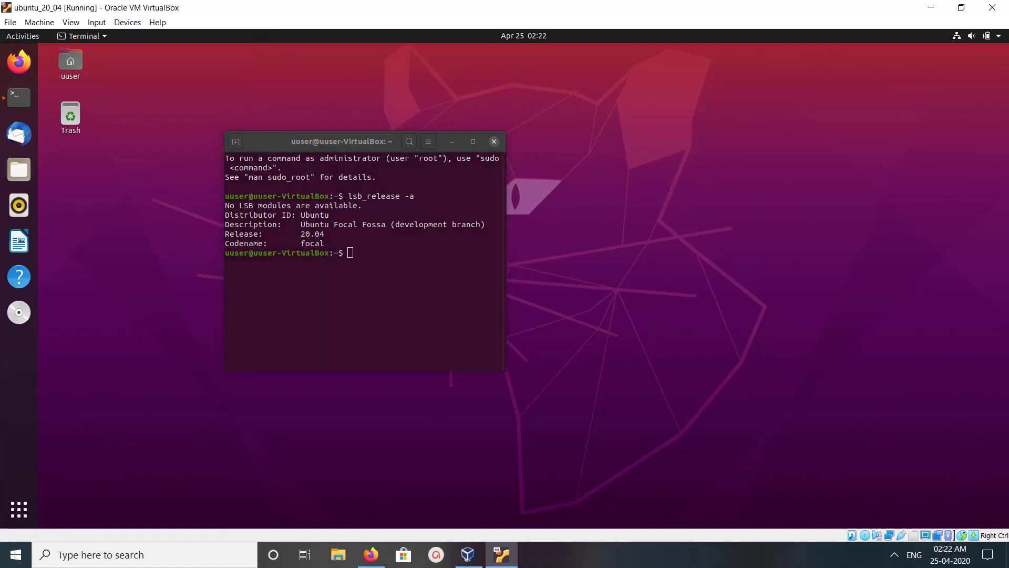
left_click_drag(339, 141, 525, 139)
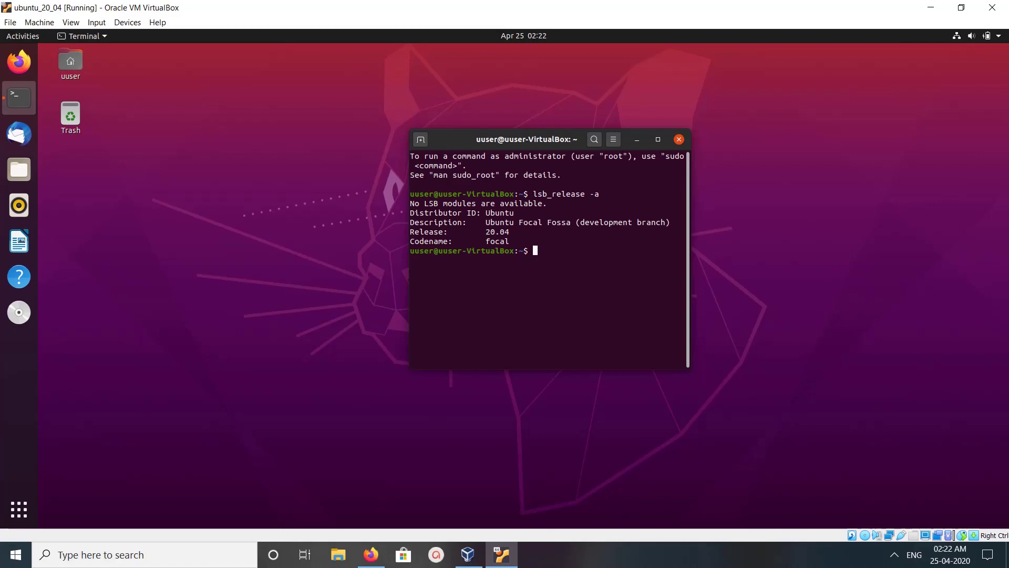
left_click(128, 22)
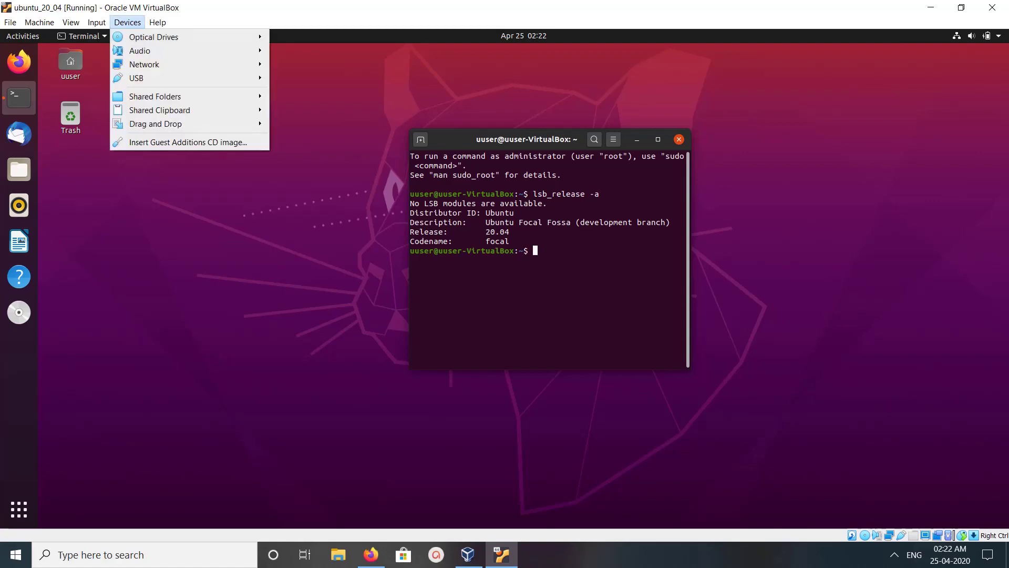